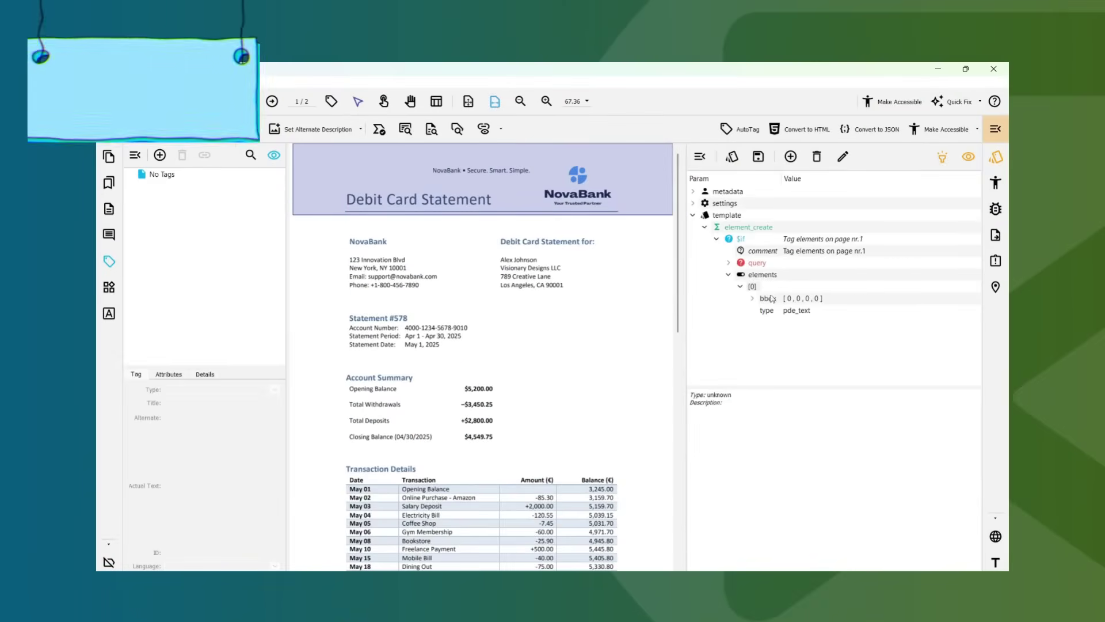
text(0)
Set the element bbox to left 0, right $page_width, top $page_height, type pde_header.
key(Return)
double_click(812, 334)
text($page_wid)
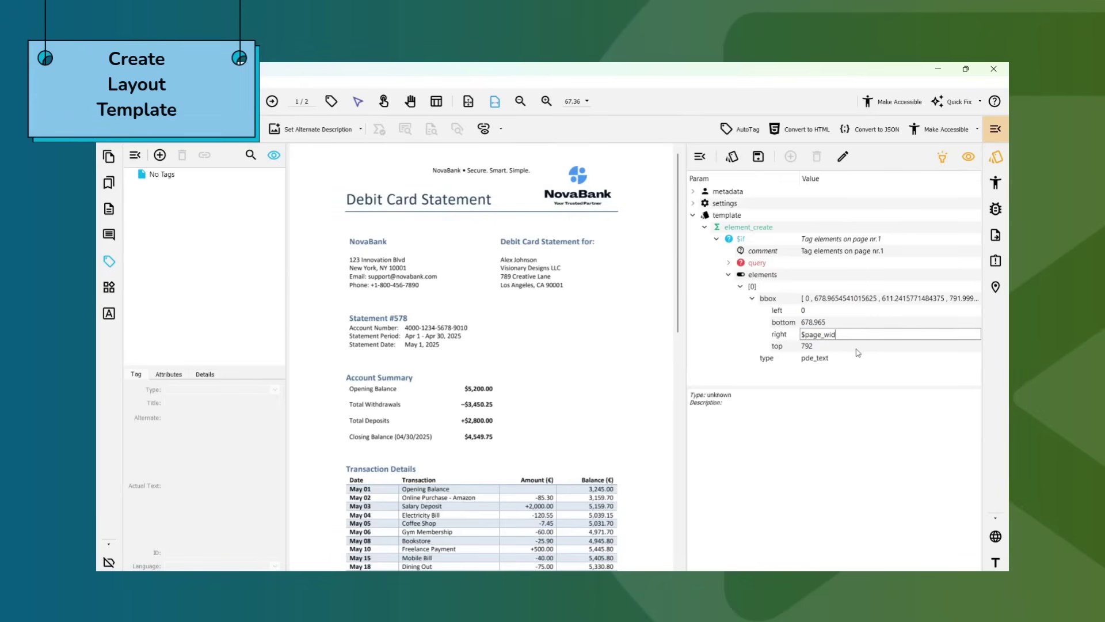
text(th)
key(Return)
double_click(812, 346)
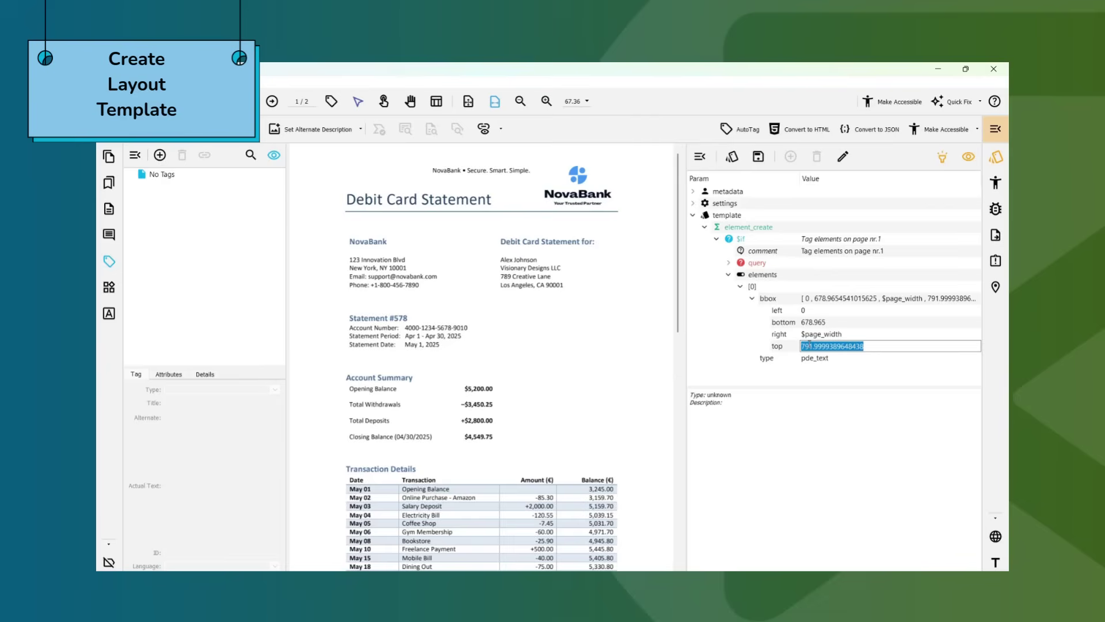
text(t)
key(Return)
double_click(816, 358)
click(975, 357)
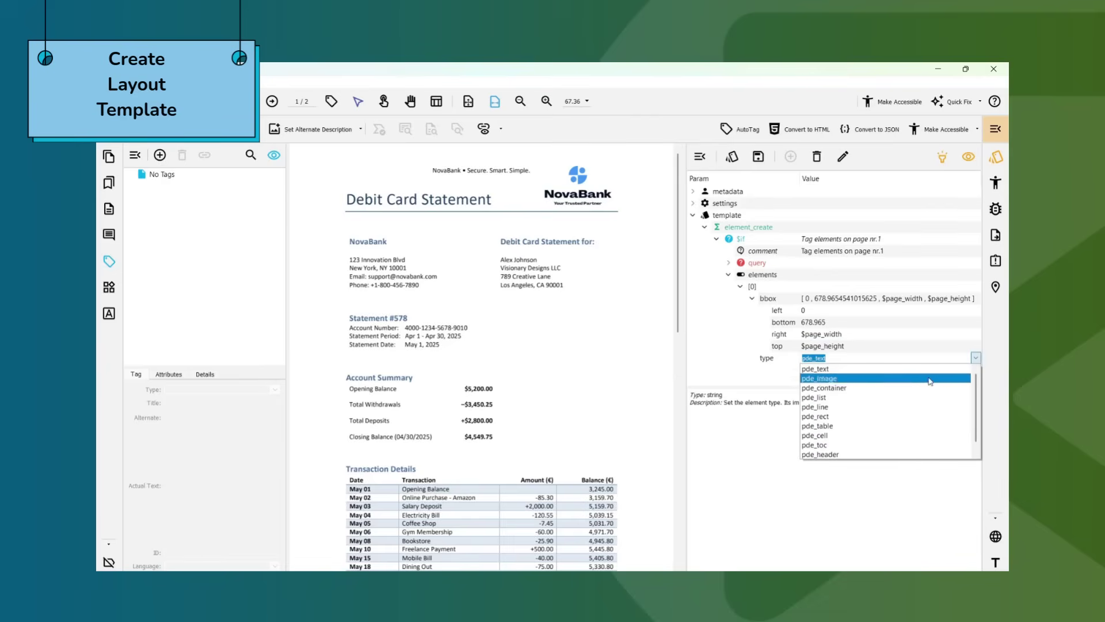
click(829, 457)
Add the comment 'Tag header' to the header element.
click(753, 286)
right_click(753, 286)
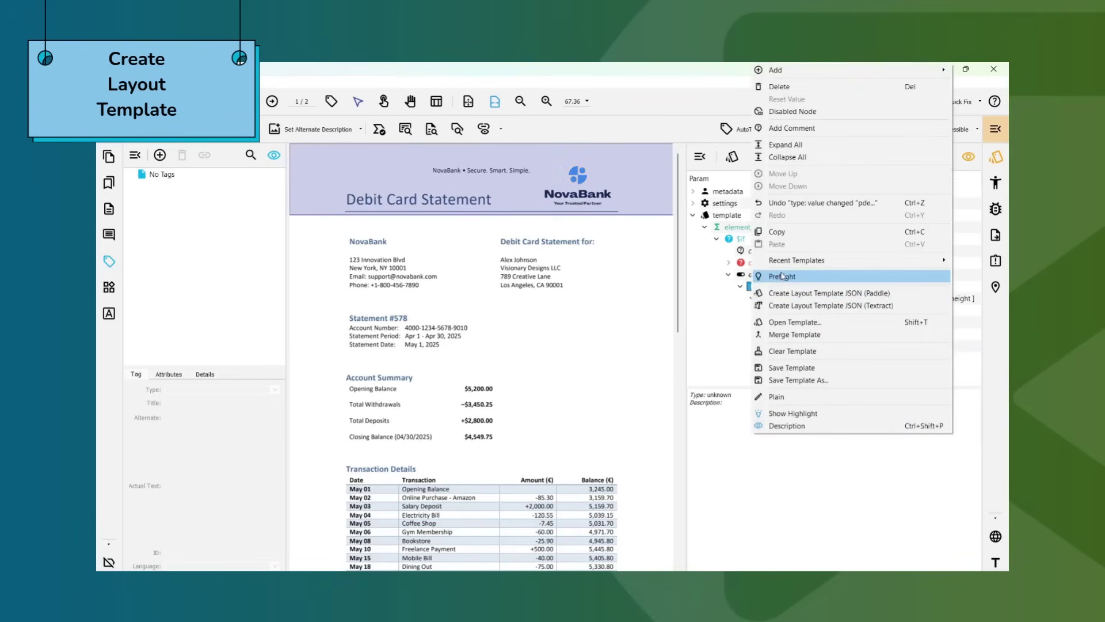
click(777, 289)
click(818, 131)
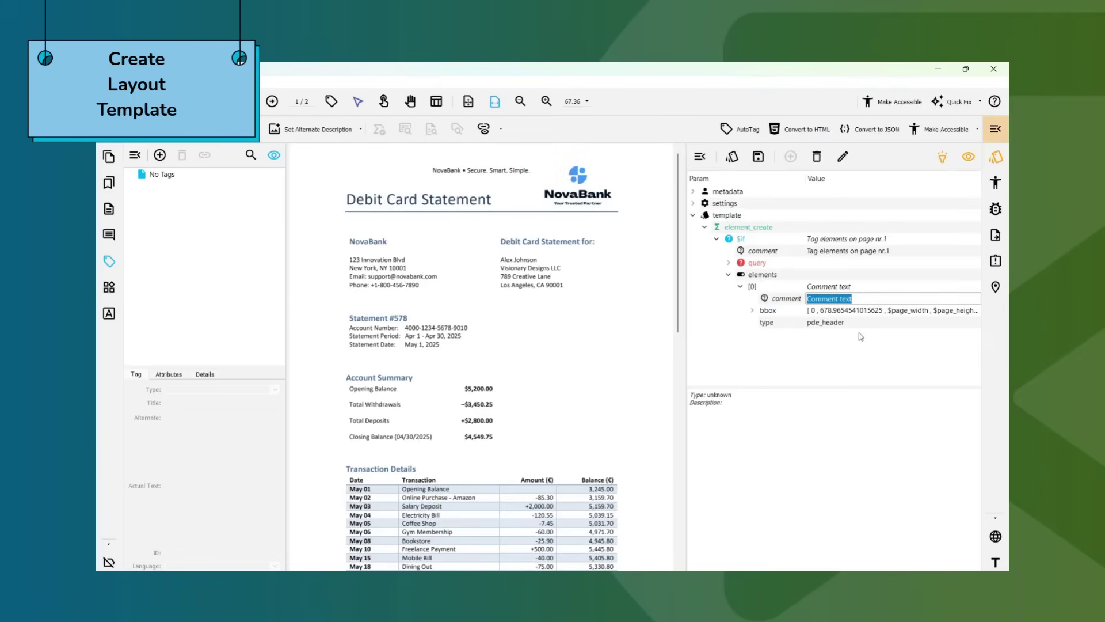
text(Tag header)
key(Return)
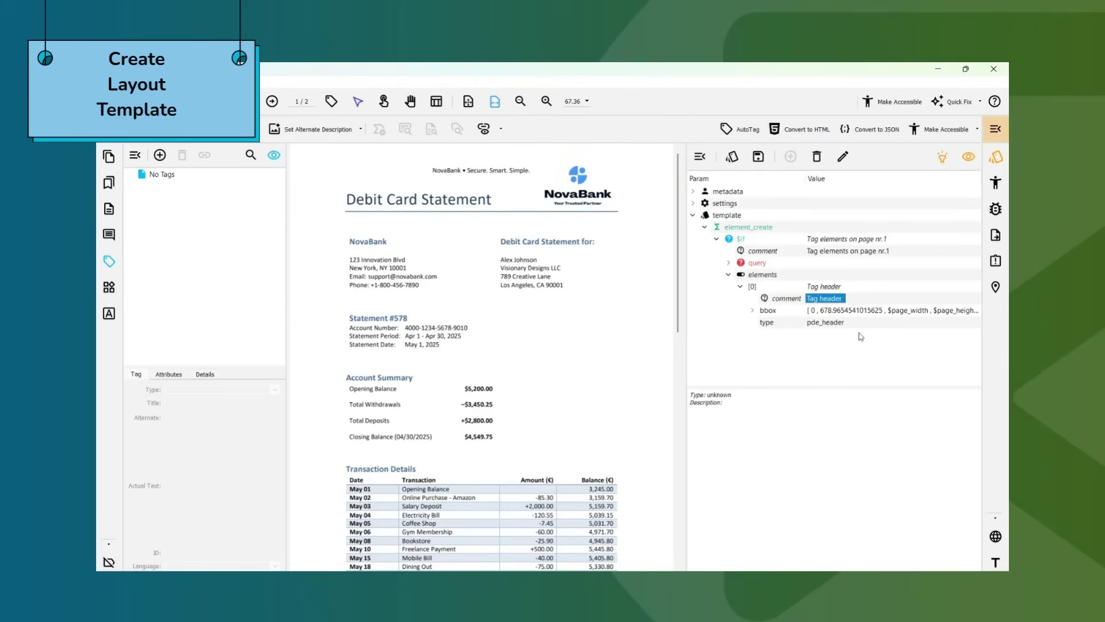
Add a nested element_template under the header element.
click(753, 290)
right_click(761, 290)
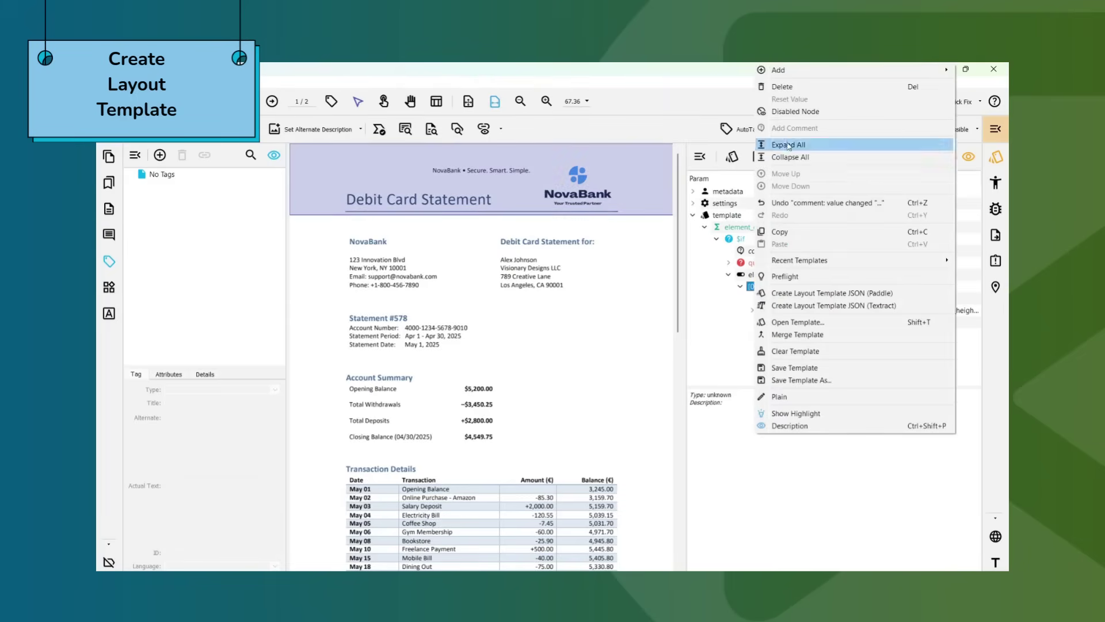
click(700, 183)
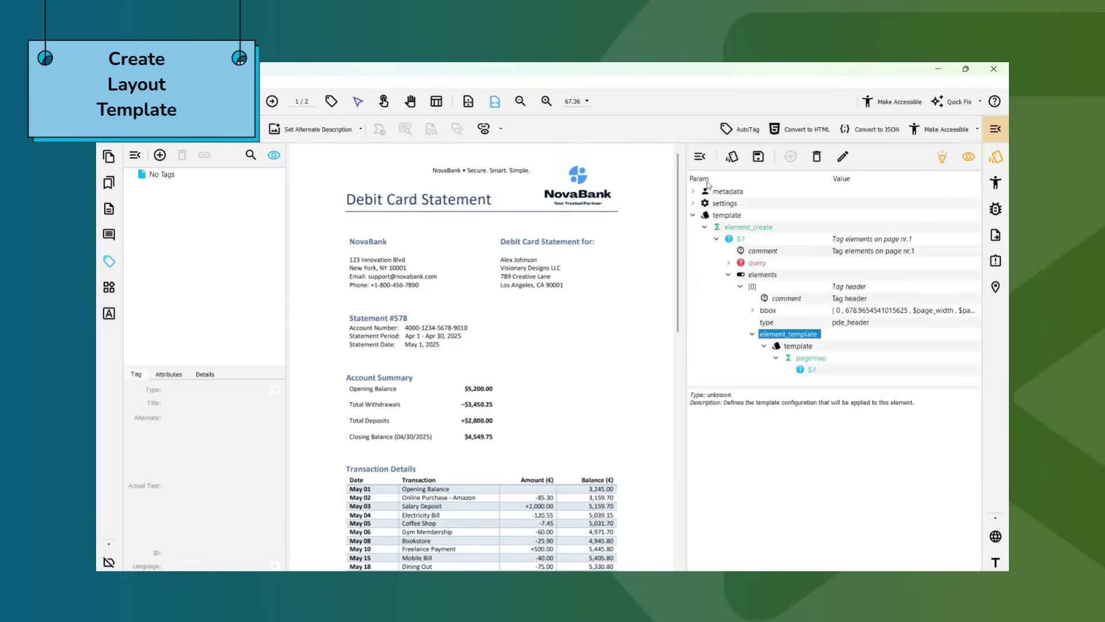
Add an element_create rule and copy the Debit Card Statement title's box coordinates.
right_click(787, 333)
mouse_move(894, 71)
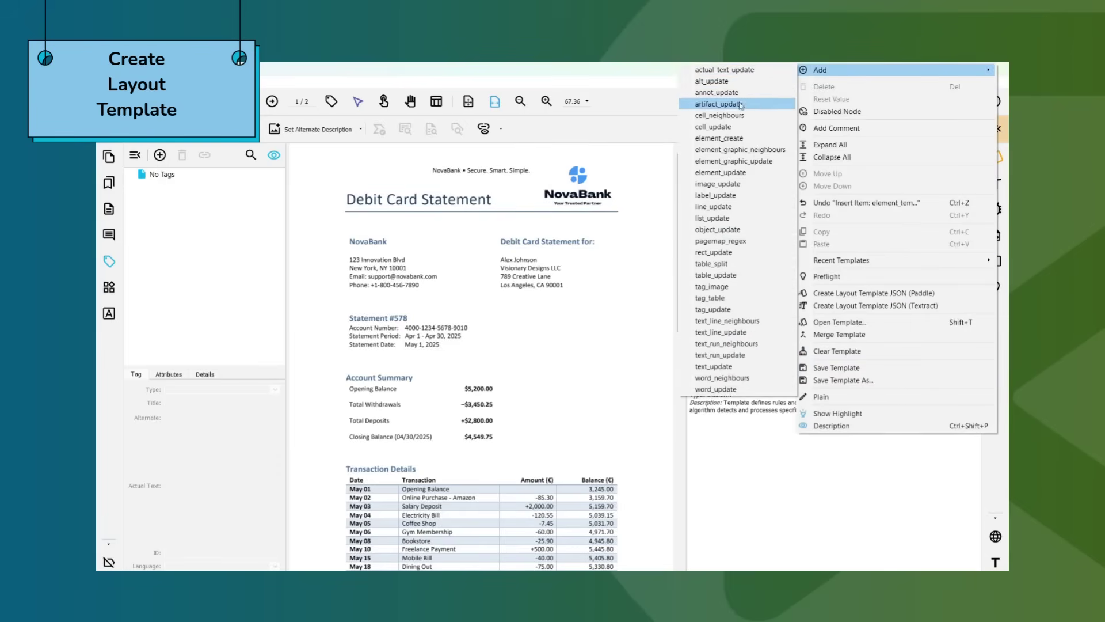
click(731, 139)
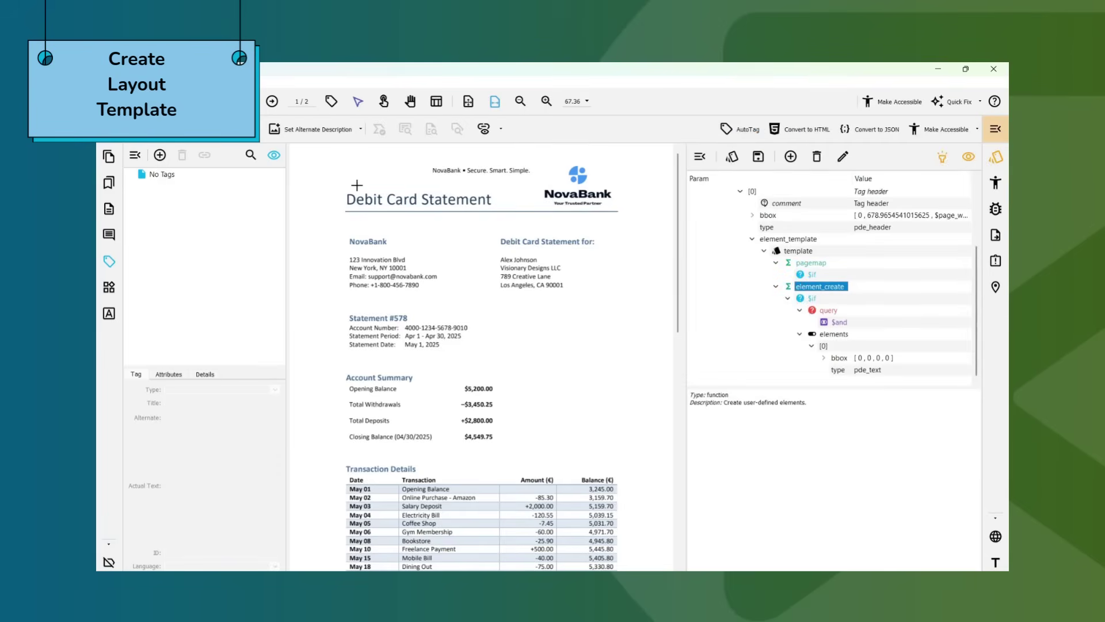
drag(345, 185, 501, 211)
right_click(492, 201)
click(614, 229)
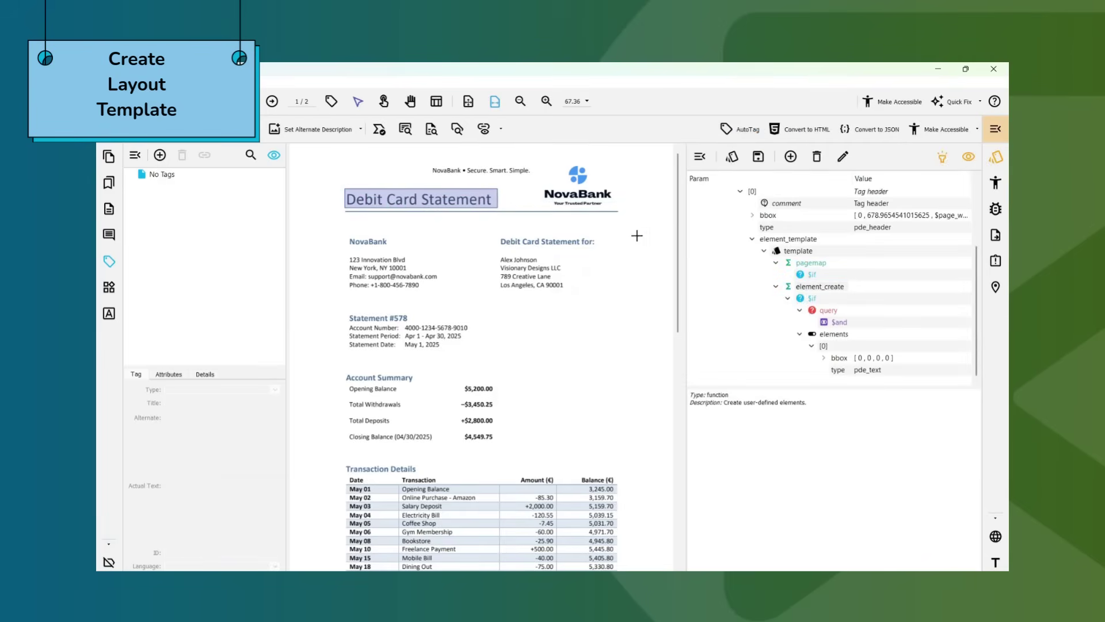
Apply the copied title coordinates to the new pde_text element's bounding box.
click(872, 357)
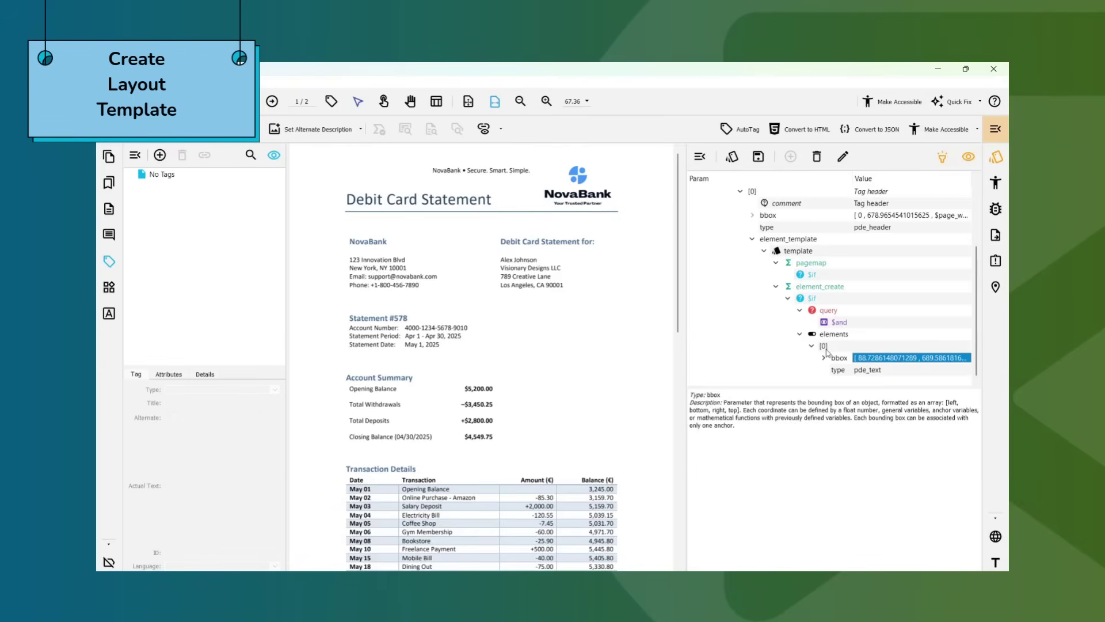
right_click(825, 348)
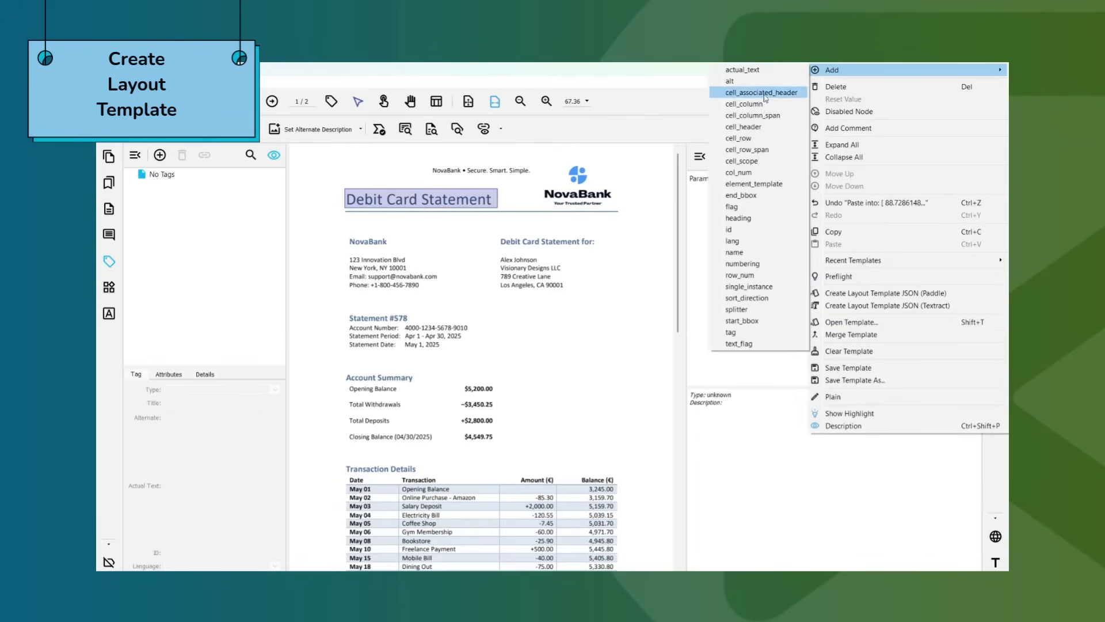
click(739, 218)
Expand the template's pagemap and text line rules, then run AutoTag on the statement.
click(693, 216)
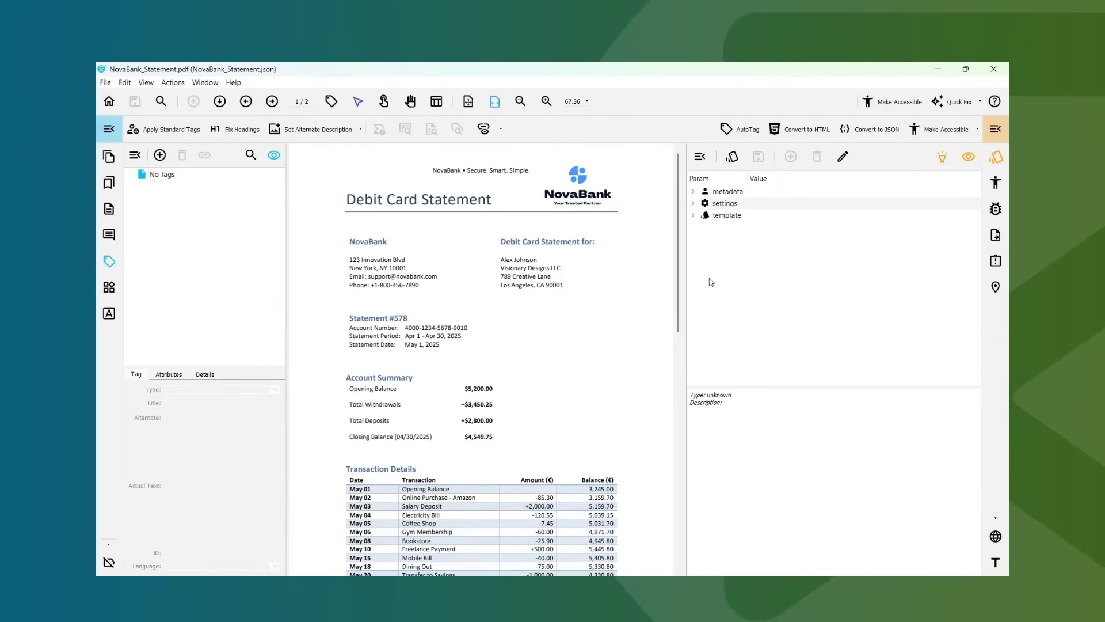
click(693, 216)
click(707, 265)
click(707, 299)
click(706, 323)
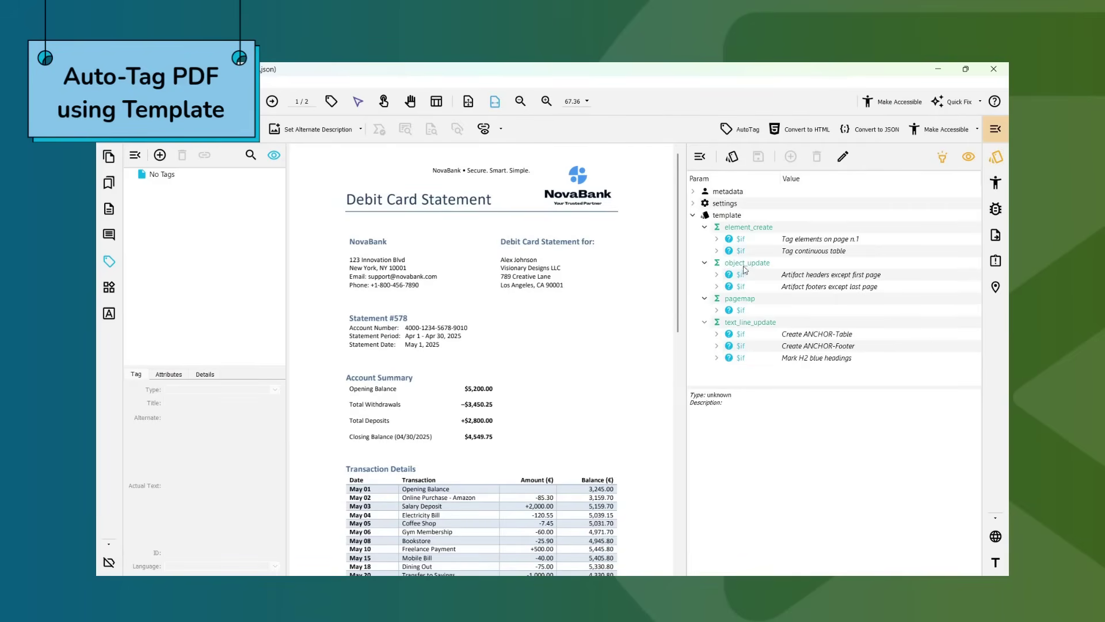
click(741, 130)
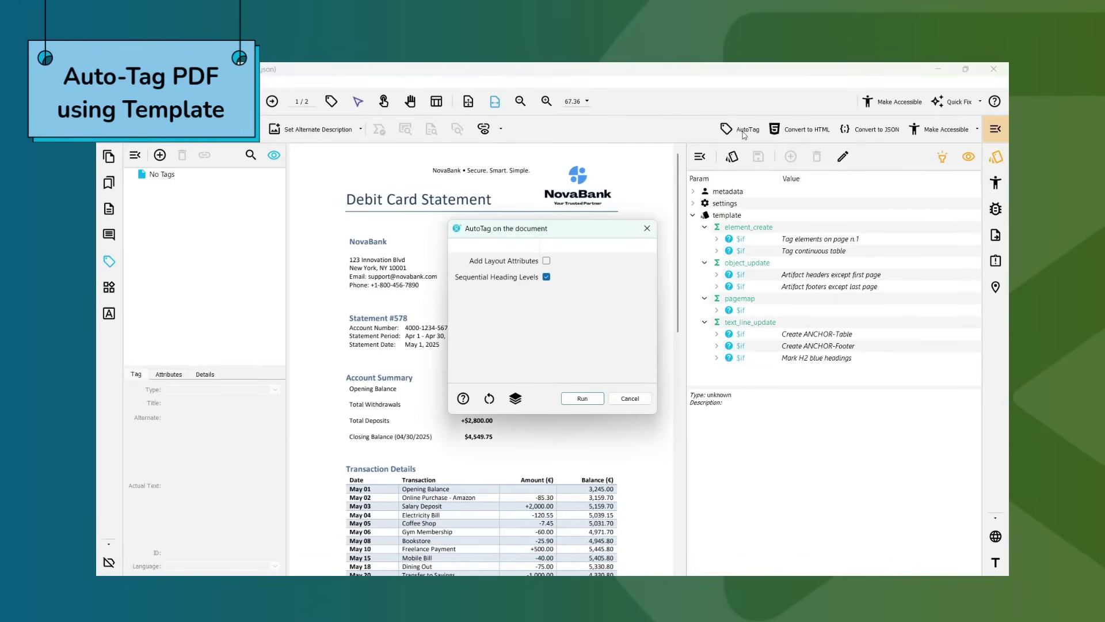
click(580, 399)
Check the Document tags, then set Make Accessible for all four statements using NovaBank_Statement.json.
click(178, 187)
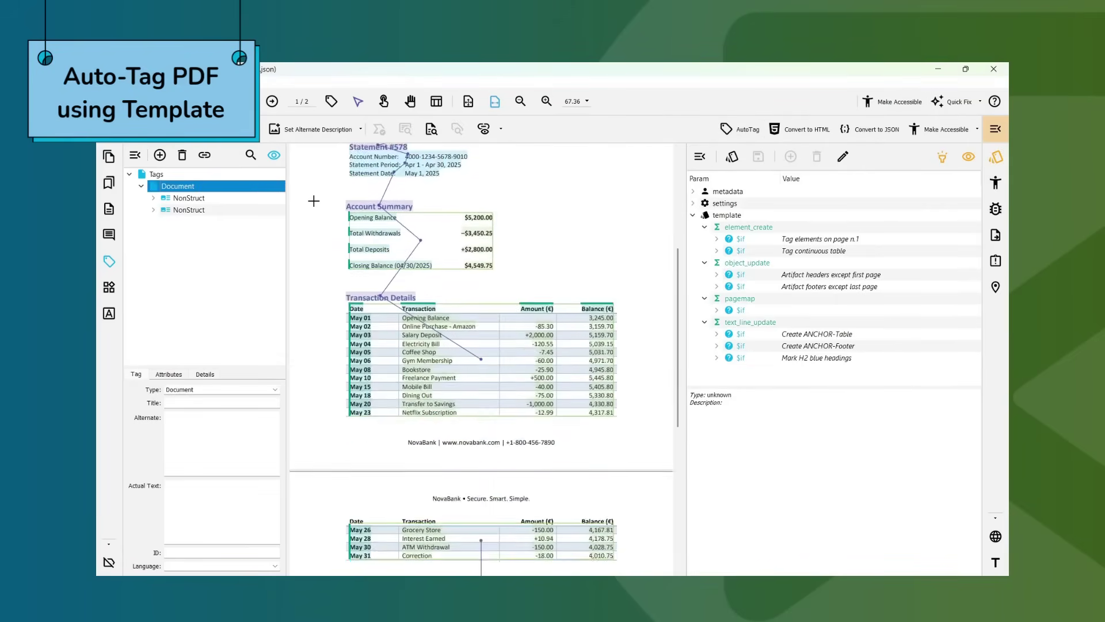
scroll(314, 201, down, 10)
scroll(314, 201, up, 10)
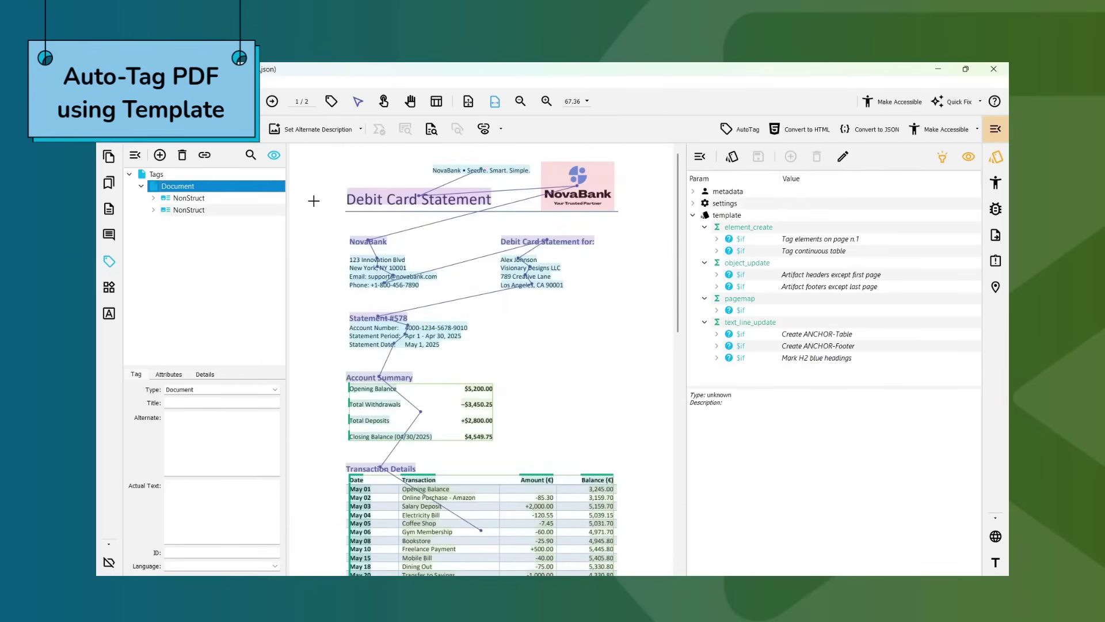
click(152, 198)
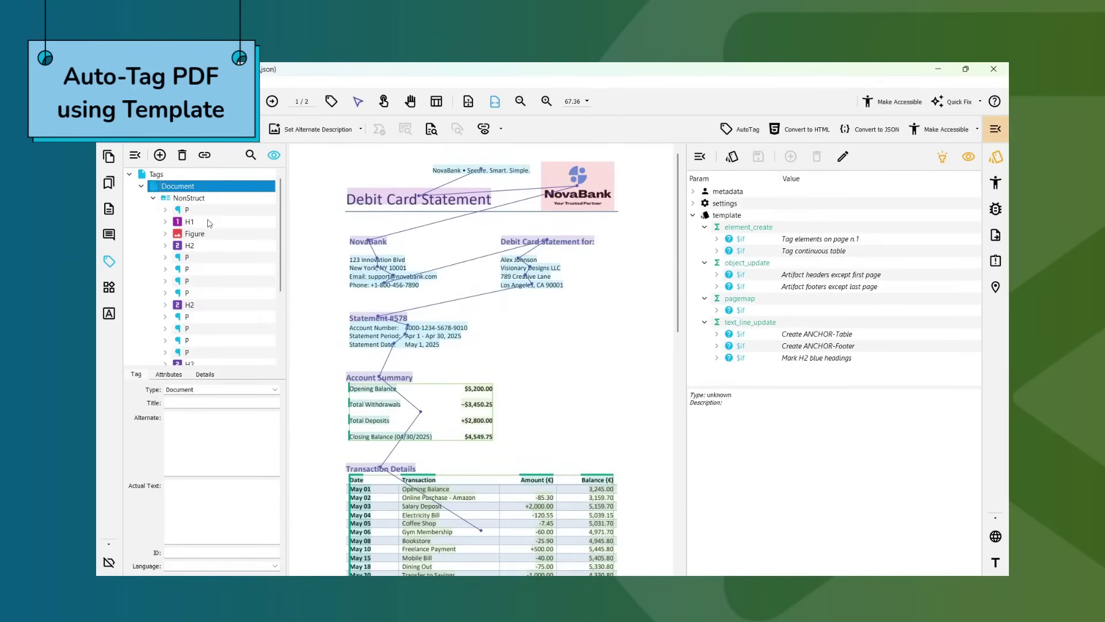
scroll(207, 224, down, 5)
scroll(209, 225, up, 5)
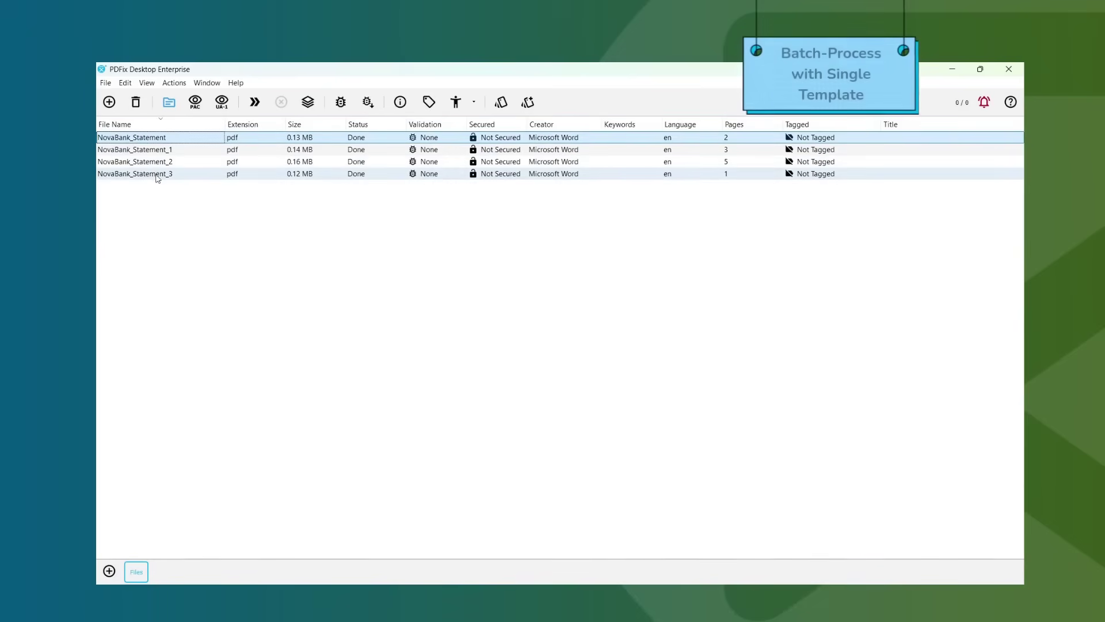
key(ctrl+a)
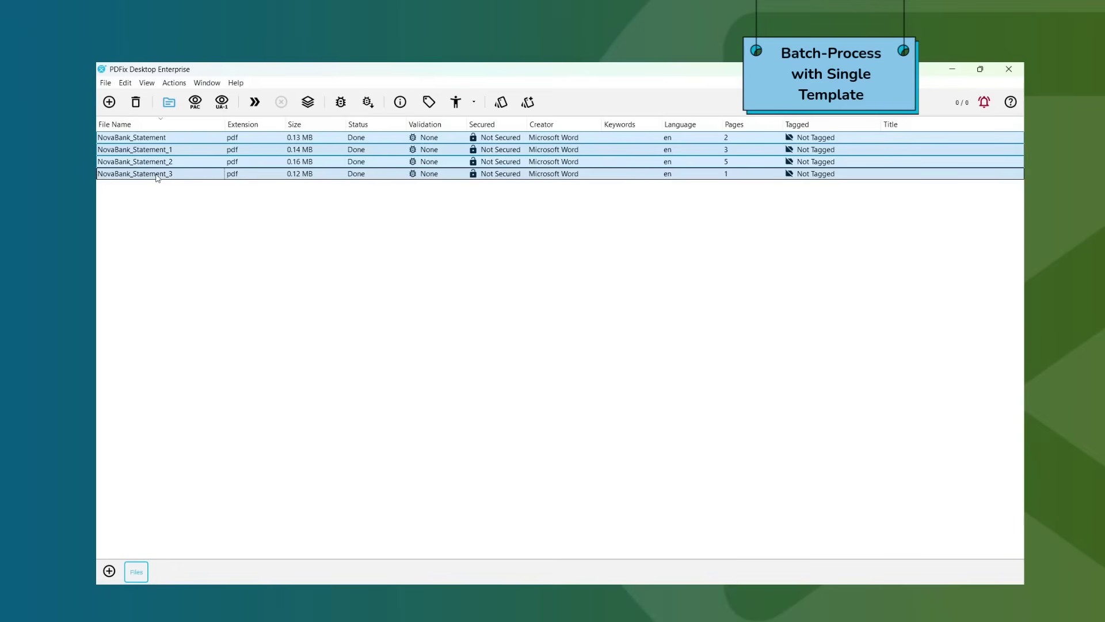
click(456, 102)
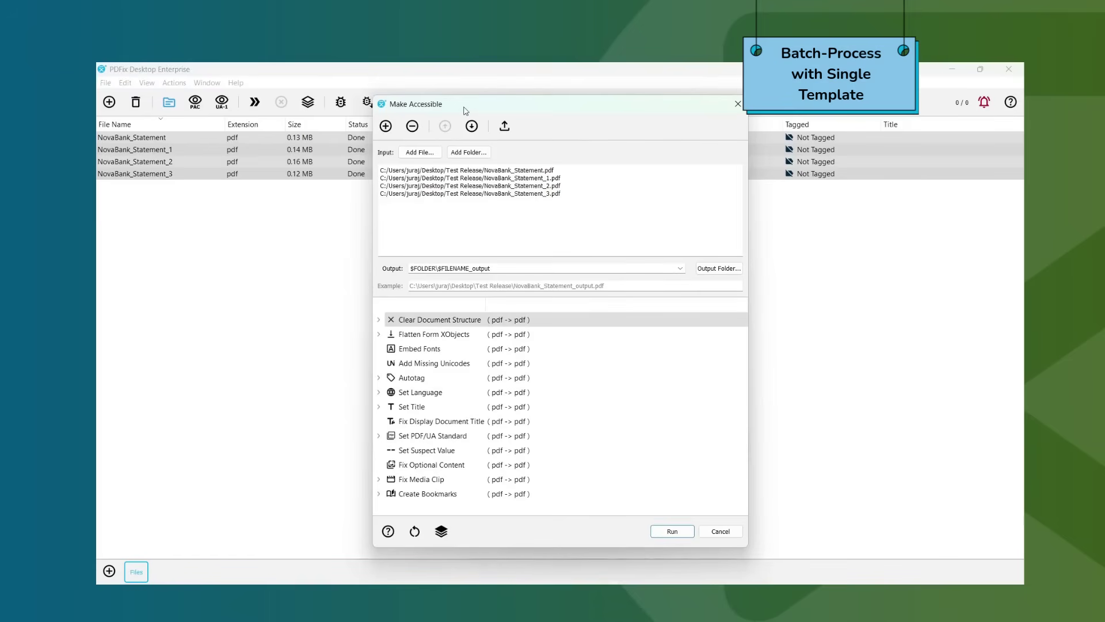
click(379, 378)
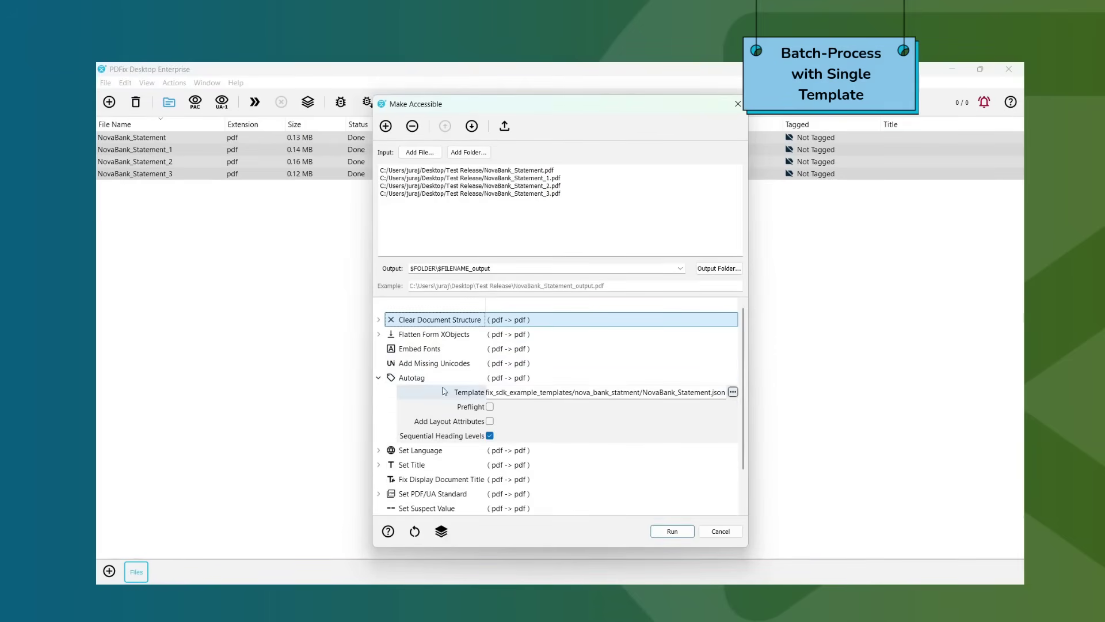
Run the batch, then open NovaBank_Statement_2_output.pdf from the Activity results.
click(672, 532)
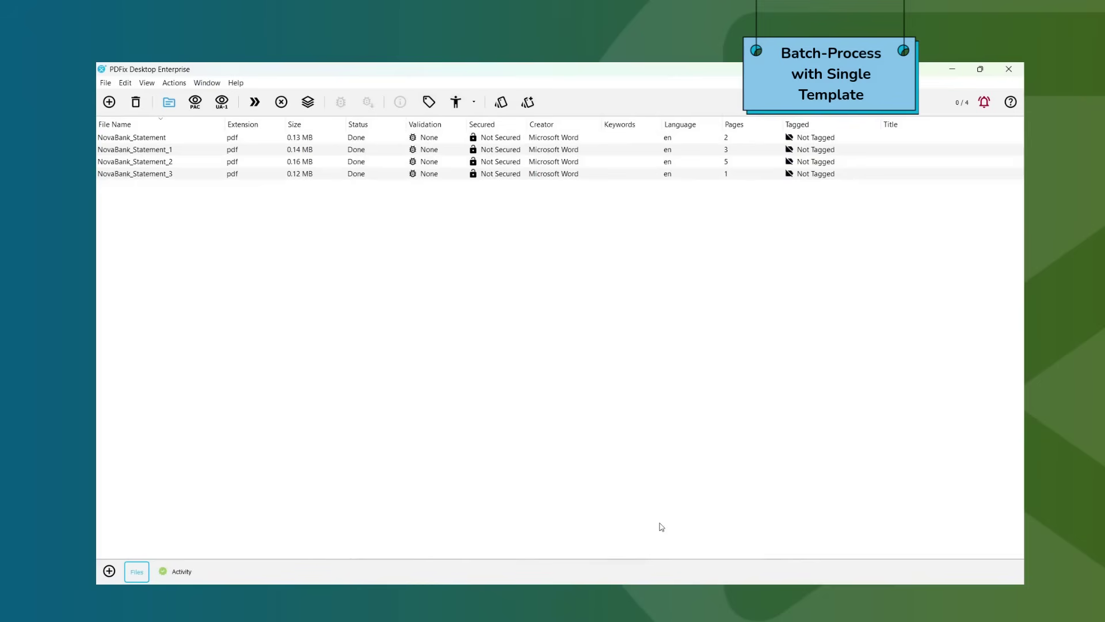
click(181, 571)
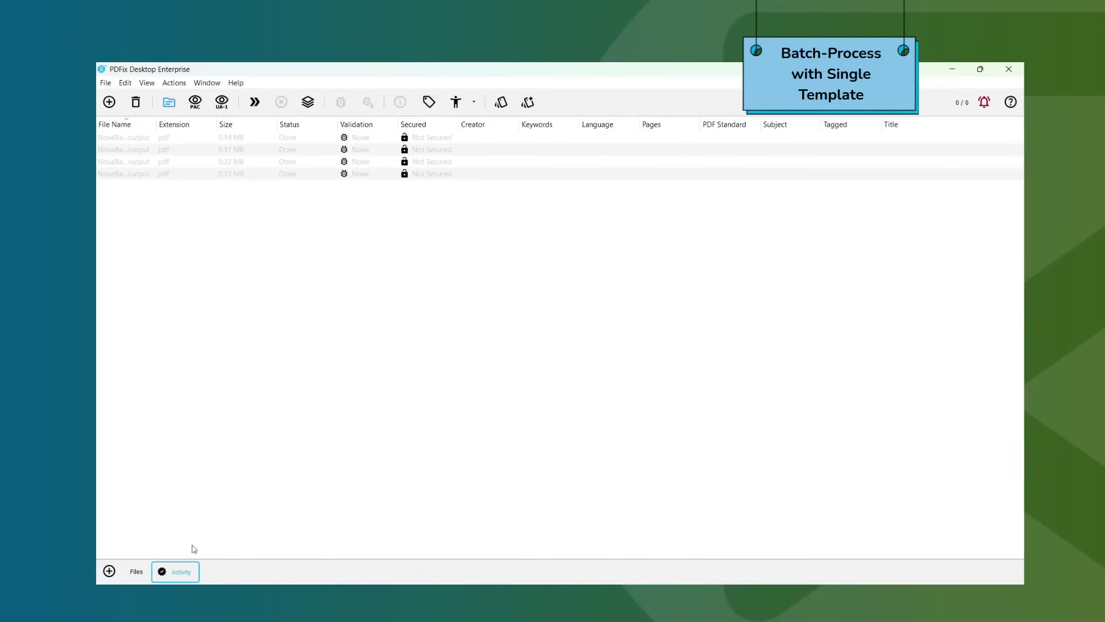
drag(155, 123, 246, 126)
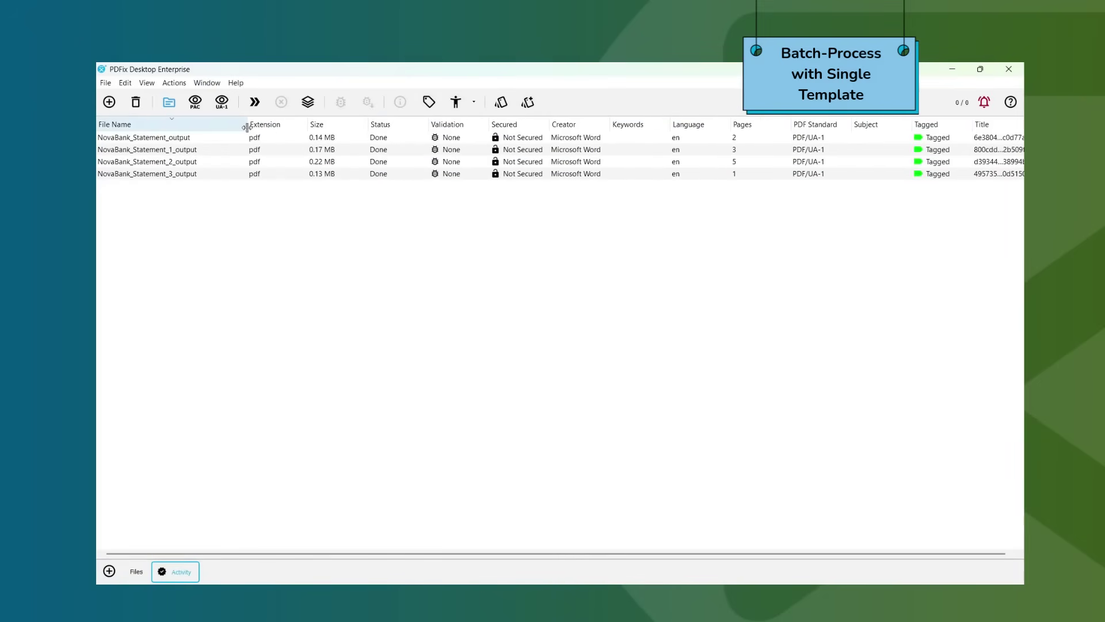
click(167, 162)
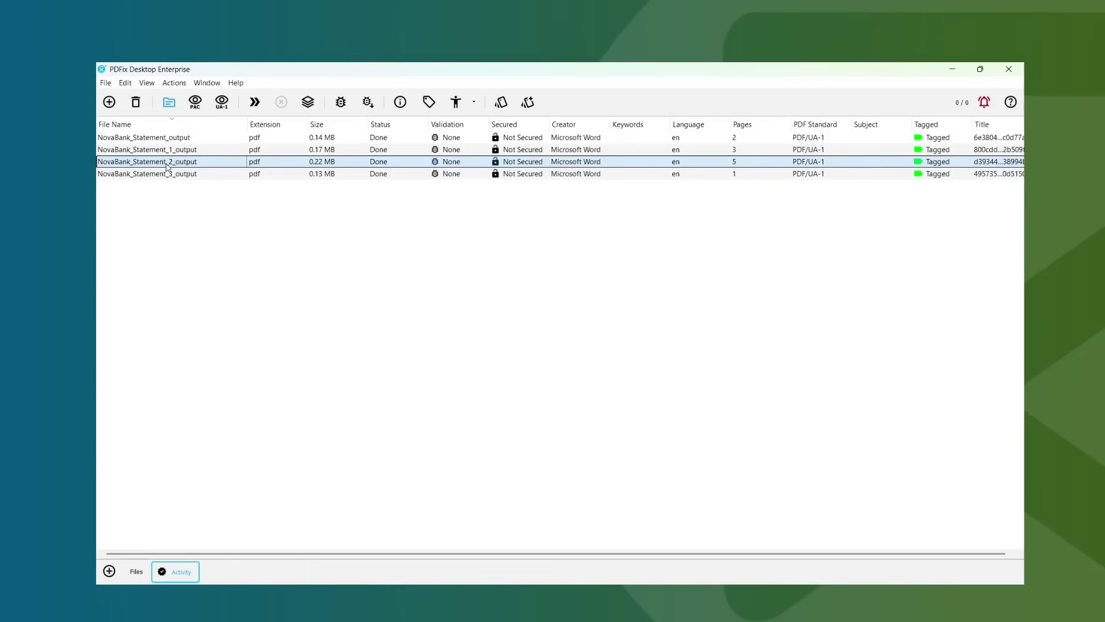
double_click(167, 163)
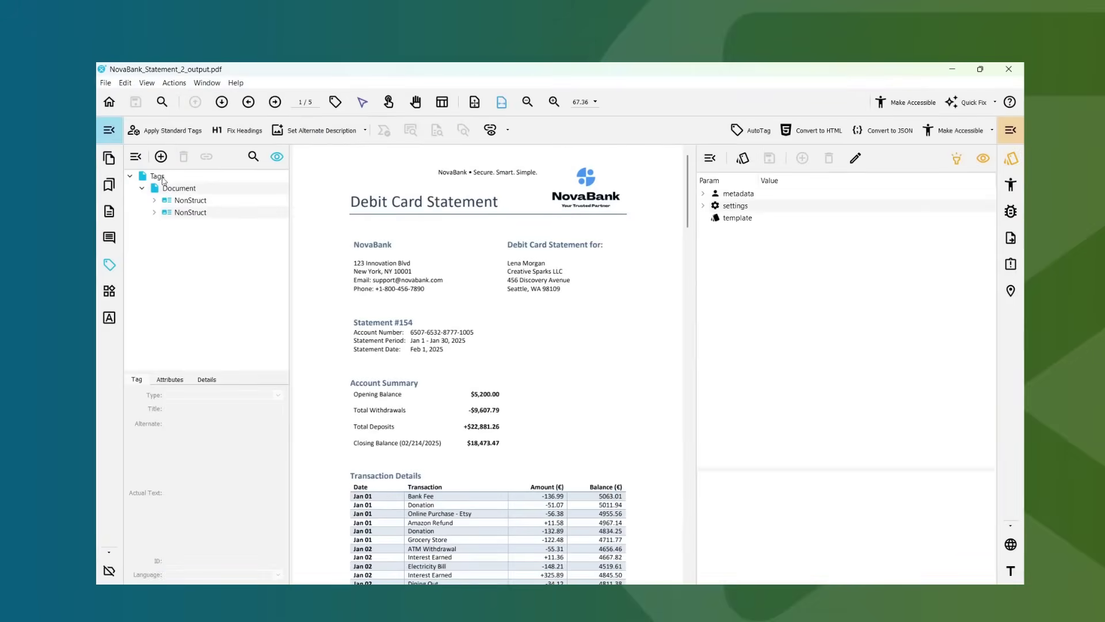
click(179, 188)
scroll(488, 363, down, 8)
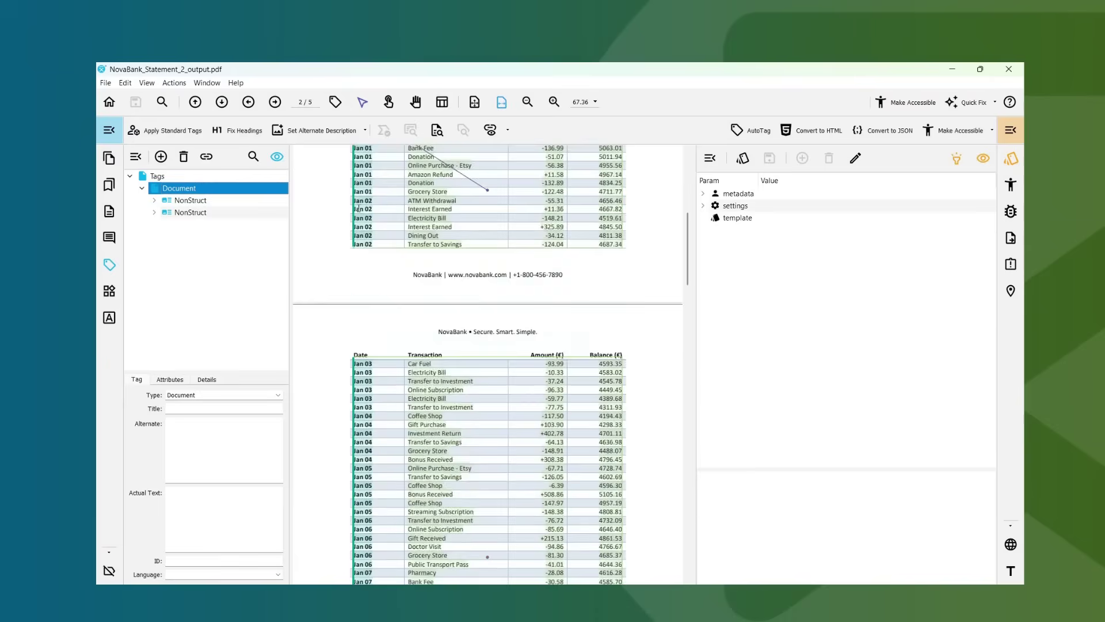
scroll(488, 362, down, 8)
scroll(488, 363, down, 5)
scroll(489, 362, down, 6)
scroll(489, 363, down, 5)
scroll(488, 345, down, 3)
scroll(487, 289, down, 4)
scroll(488, 289, up, 12)
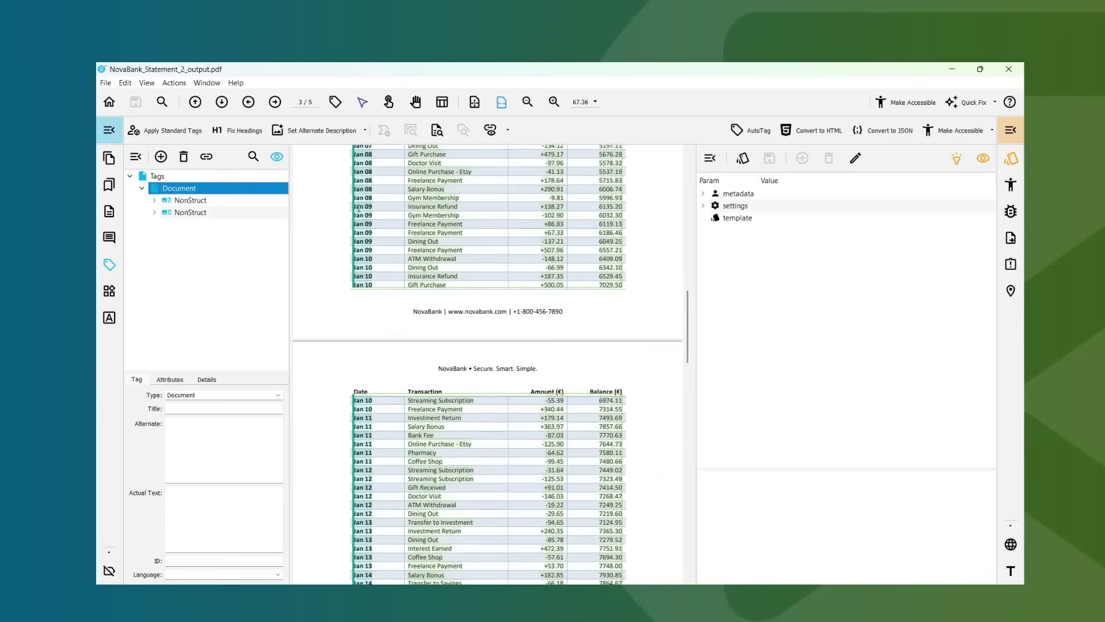
scroll(487, 289, up, 12)
click(190, 201)
click(155, 200)
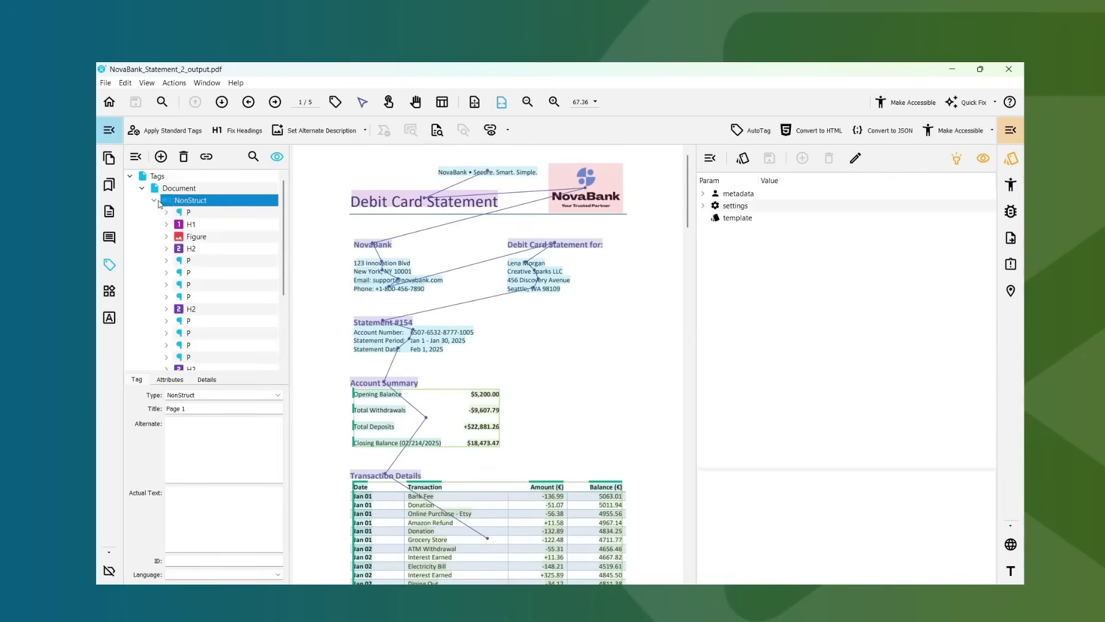
scroll(205, 219, down, 3)
scroll(205, 218, up, 3)
click(154, 201)
Start validating NovaBank_Statement_2_output from the right-sidebar validation panel.
click(1011, 212)
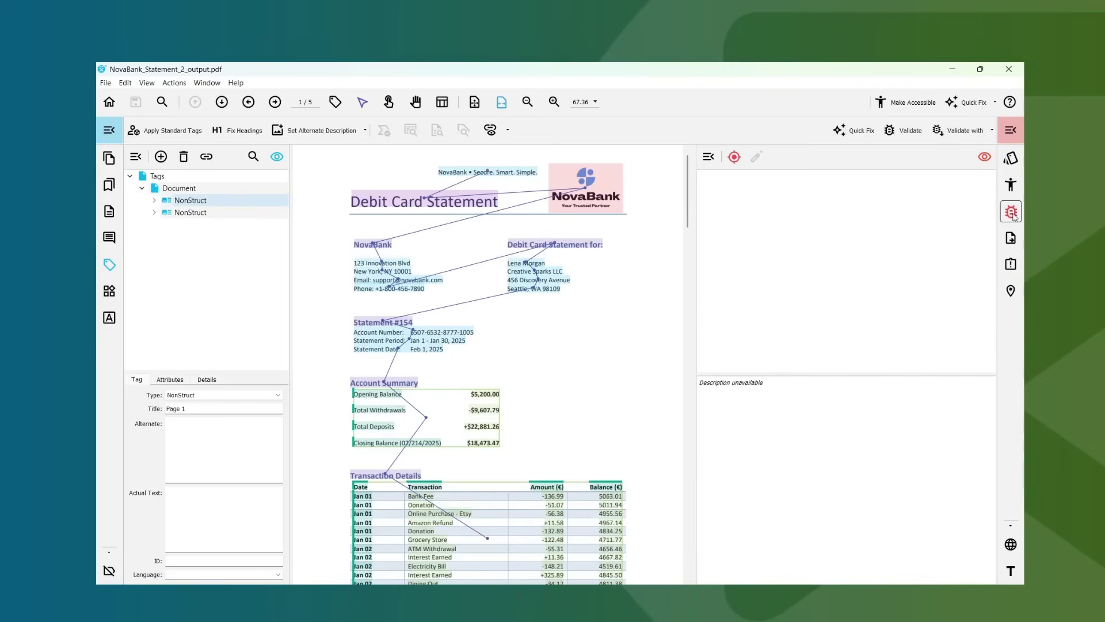
click(910, 130)
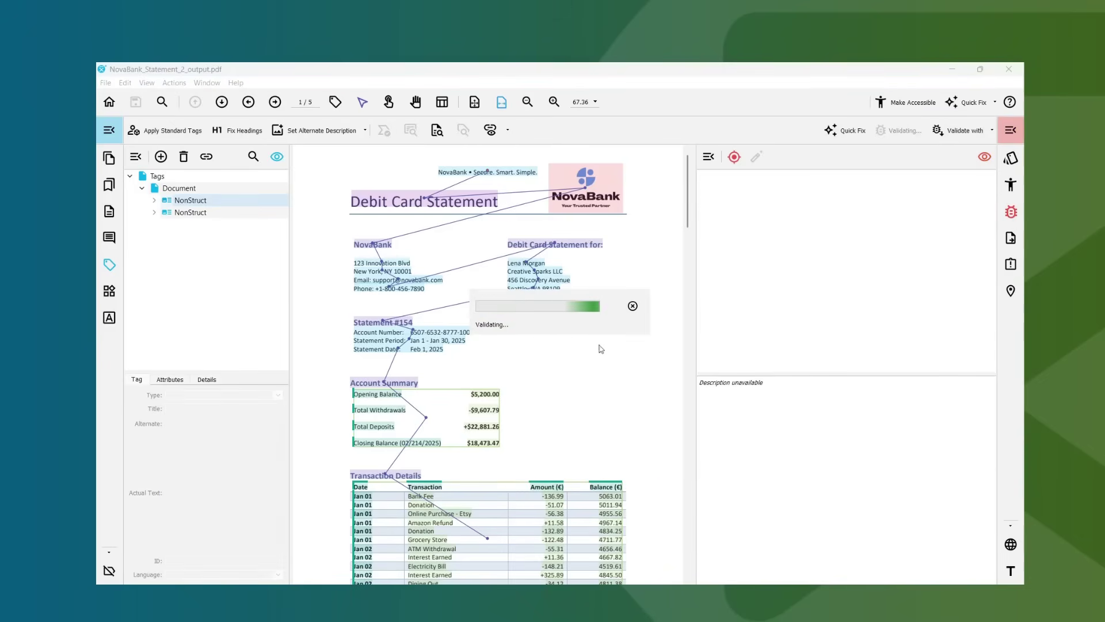